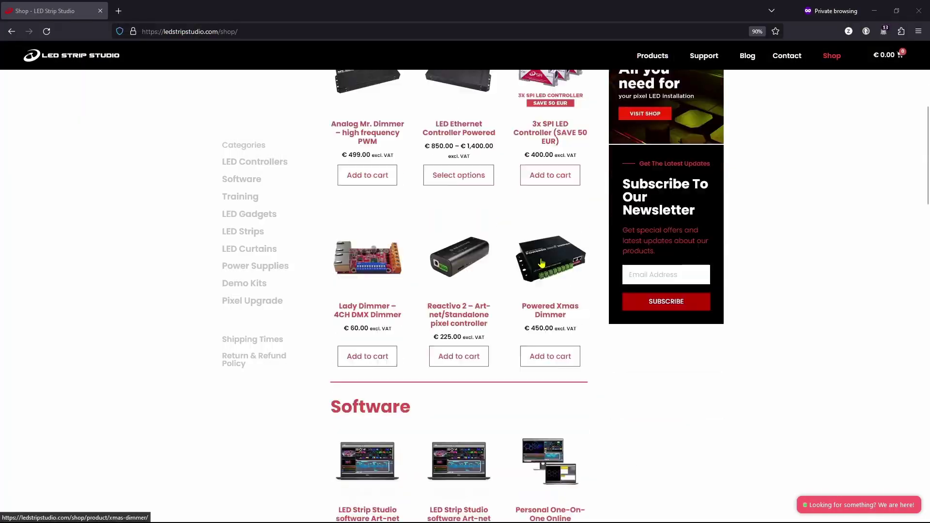
# Check the Reactivo 2 product page, then find the Metaballs generator among the Sources for Layer 1.
pyautogui.scroll(-1, 497, 274)
pyautogui.click(484, 275)
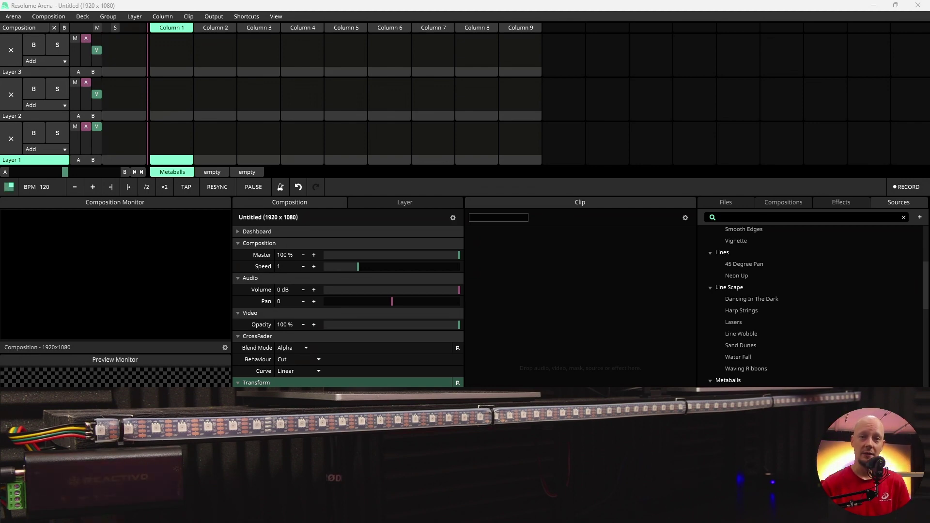
pyautogui.click(736, 205)
pyautogui.click(899, 203)
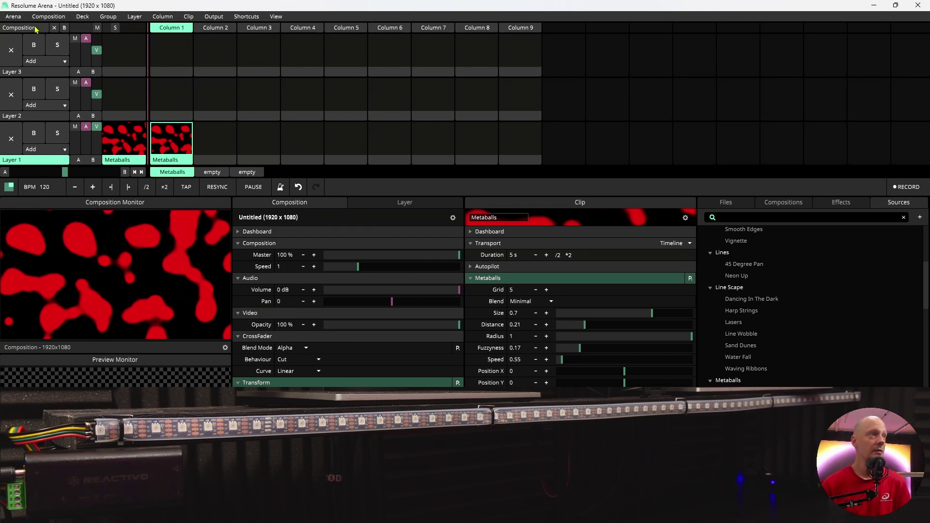
# Create a fixture named '66 pixel', 66 pixels wide (channels 1-198), in the Fixture Editor.
pyautogui.click(13, 16)
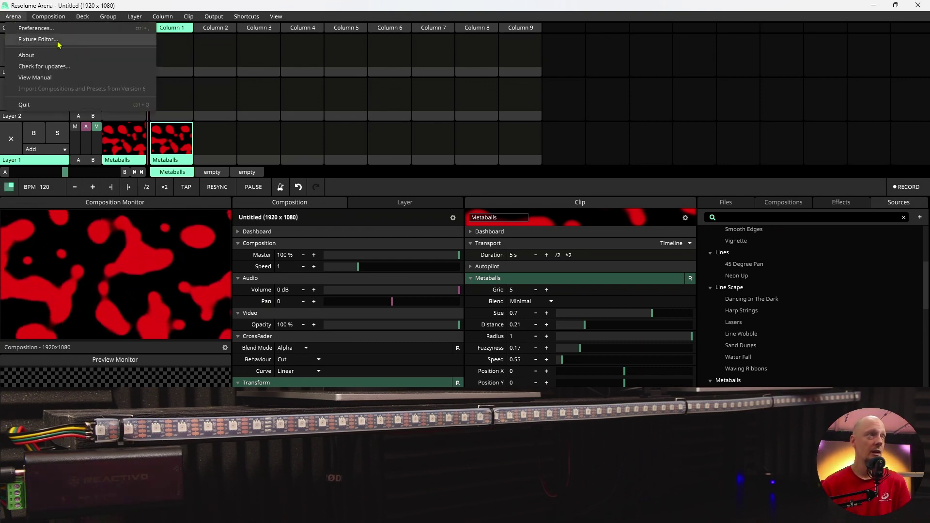
pyautogui.click(57, 45)
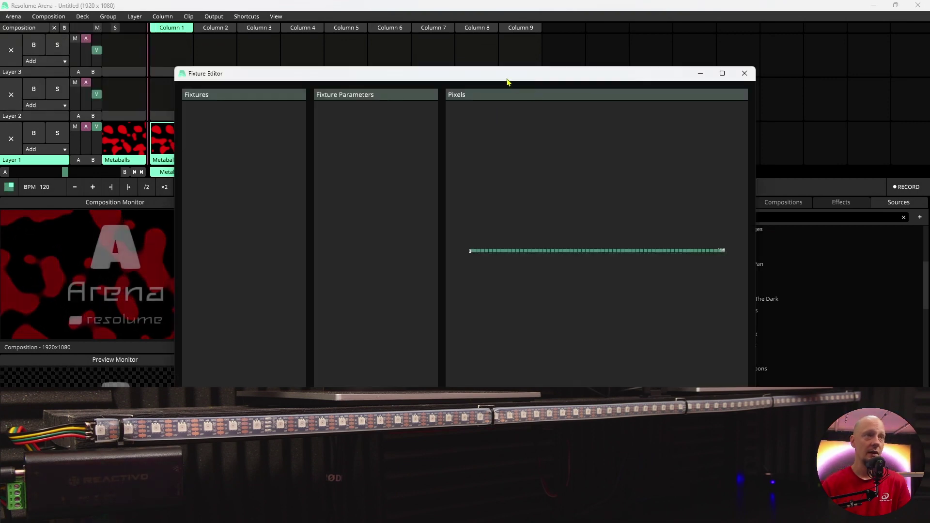
pyautogui.moveTo(507, 79); pyautogui.dragTo(507, 29)
pyautogui.click(293, 359)
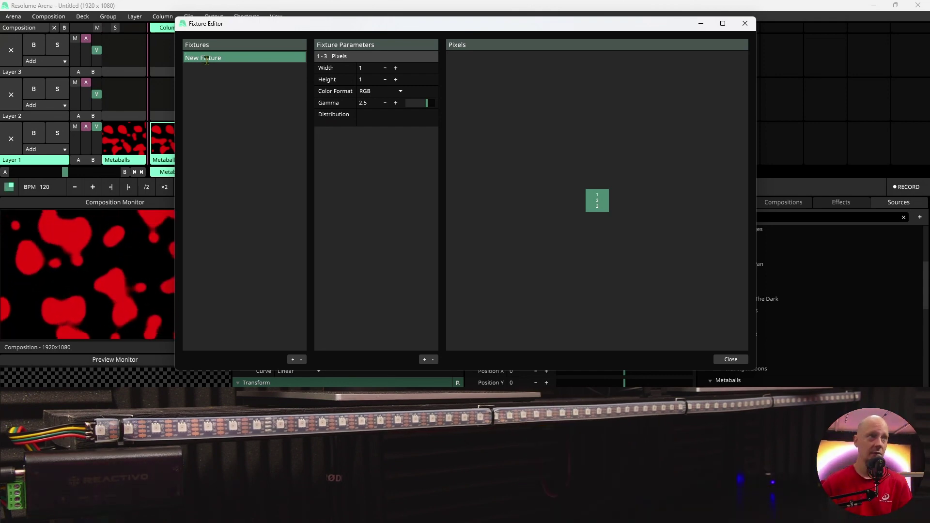
pyautogui.press('Return')
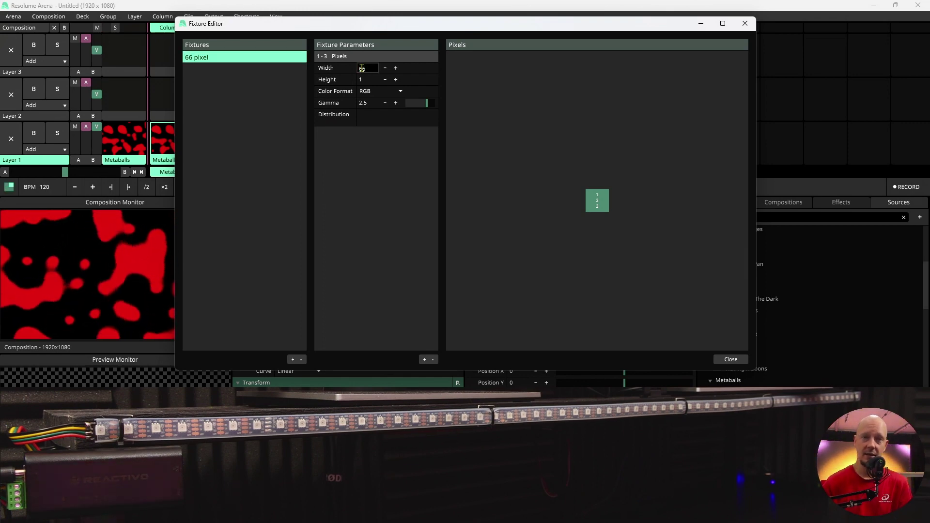
pyautogui.press('Return')
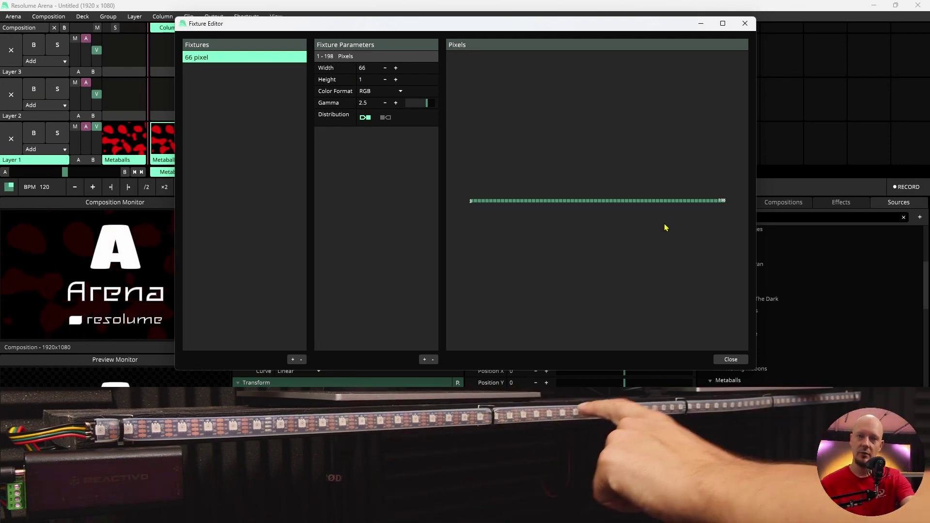
pyautogui.click(728, 358)
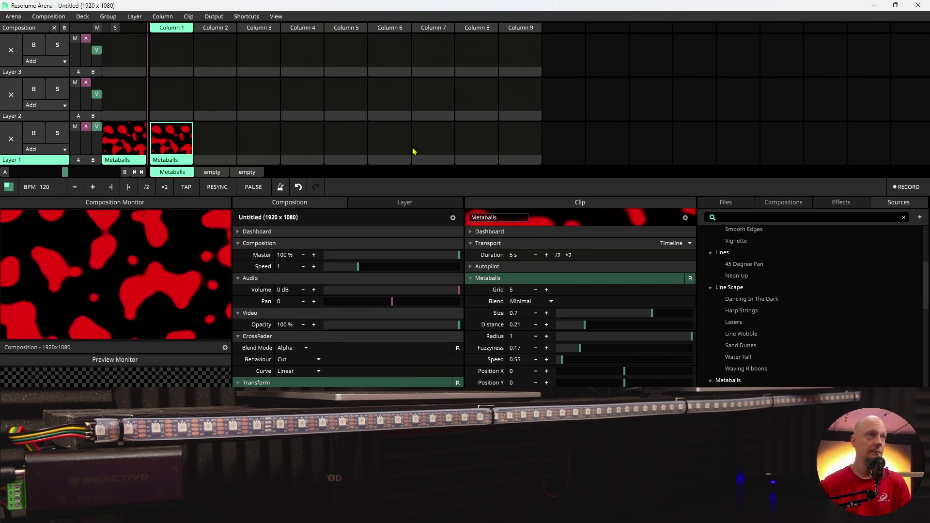
# Add a Lumiverse 1 DMX input on the Intel(R) Ethernet Connection (7) I219-V adapter.
pyautogui.click(16, 20)
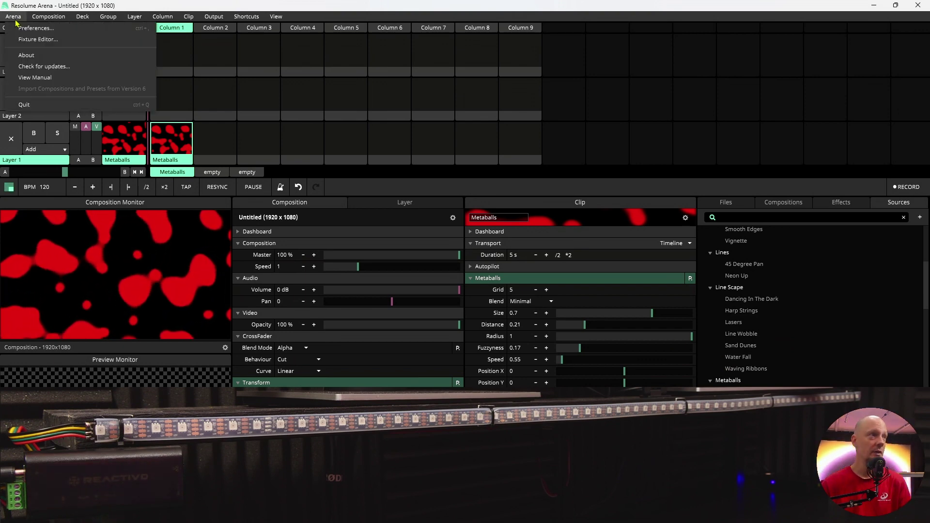
pyautogui.click(39, 35)
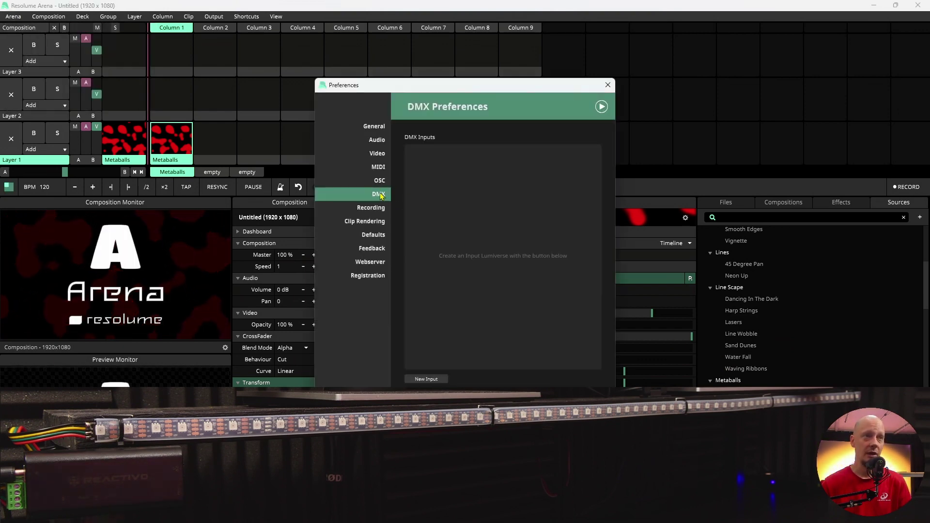
pyautogui.click(431, 381)
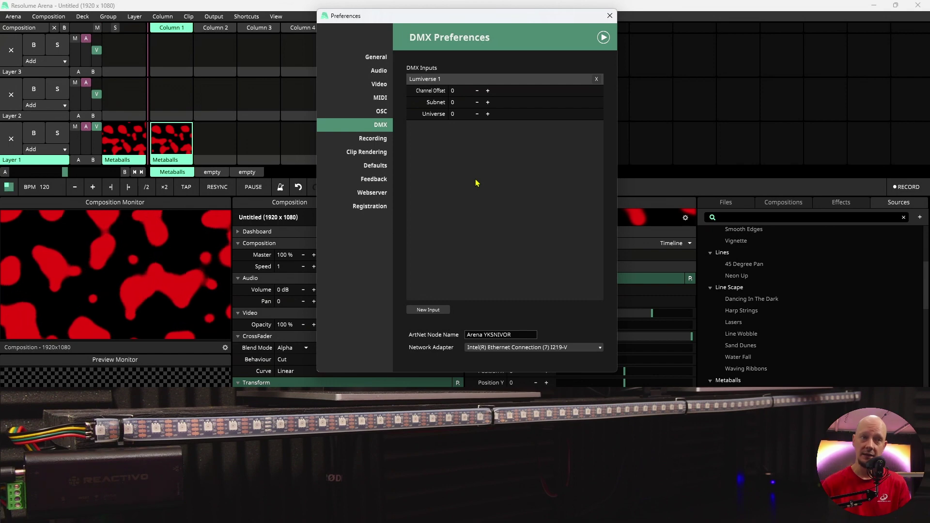
pyautogui.click(471, 348)
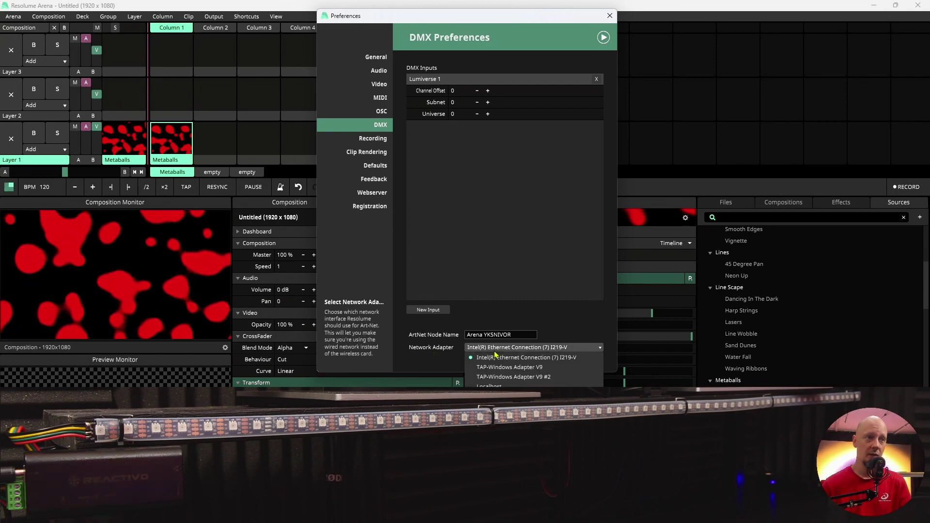
pyautogui.click(533, 360)
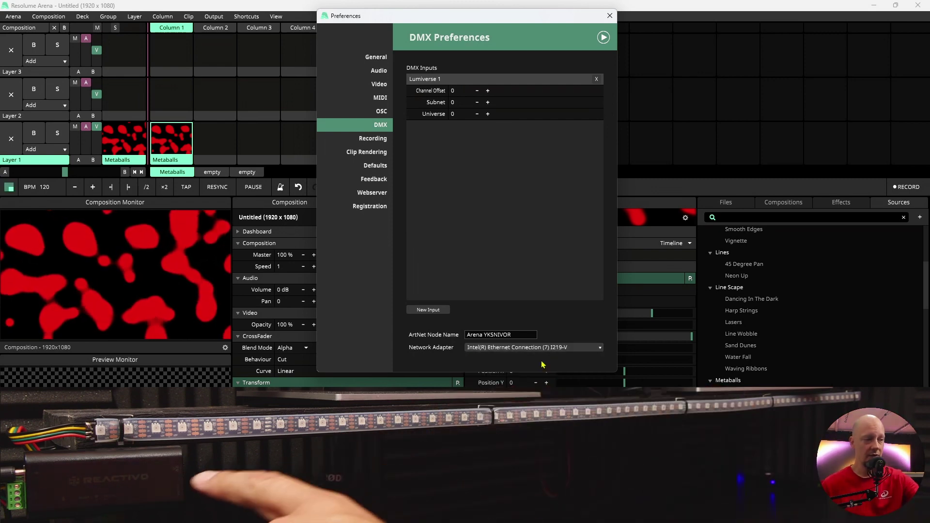
pyautogui.press('Escape')
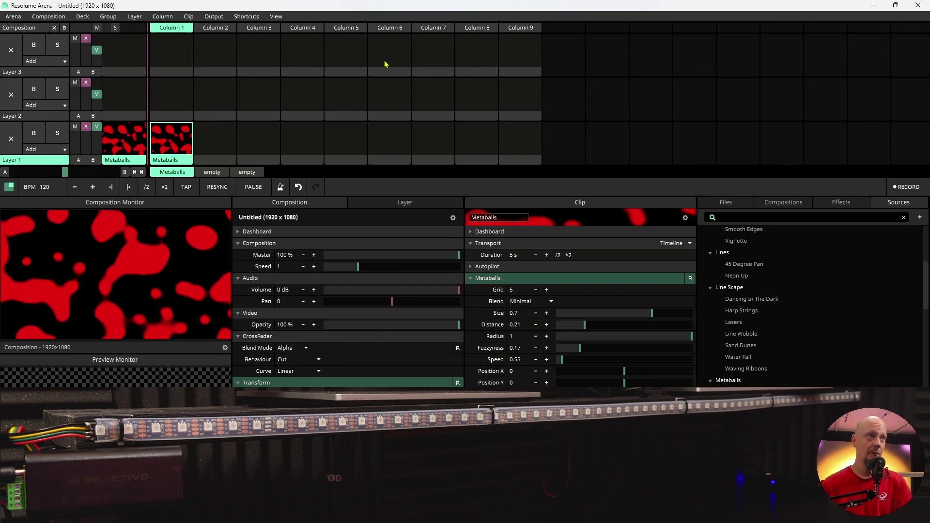
# Add a DMX Lumiverse using the 66 pixel fixture in the Advanced Output setup.
pyautogui.click(211, 17)
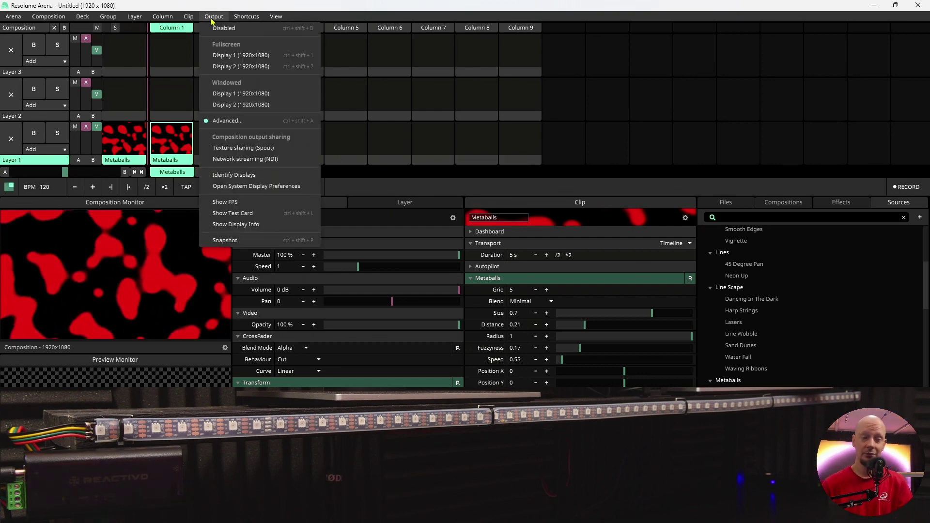
pyautogui.click(238, 121)
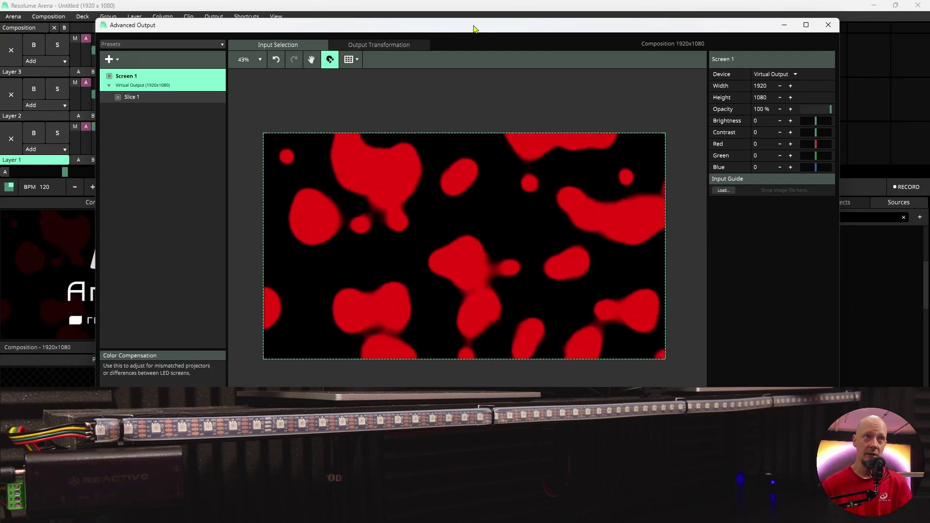
pyautogui.moveTo(475, 29); pyautogui.dragTo(469, 29)
pyautogui.scroll(1, 608, 303)
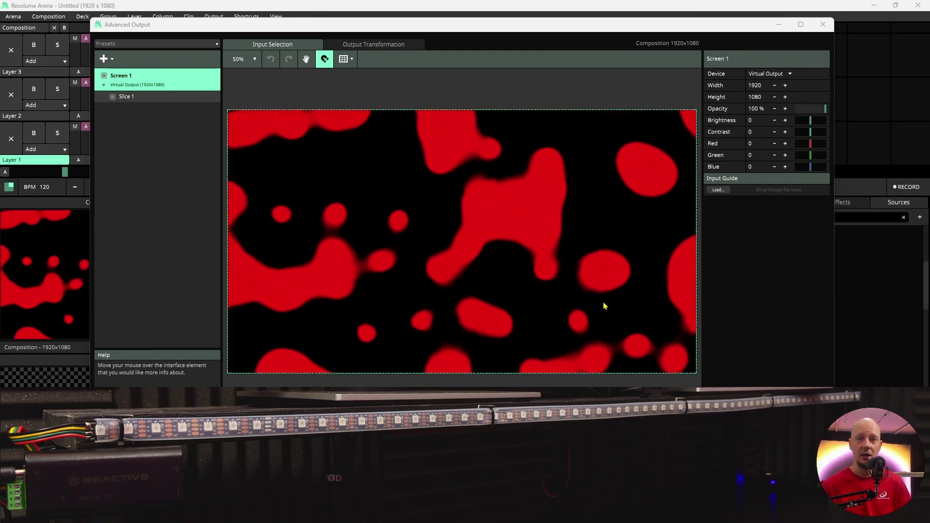
pyautogui.click(109, 59)
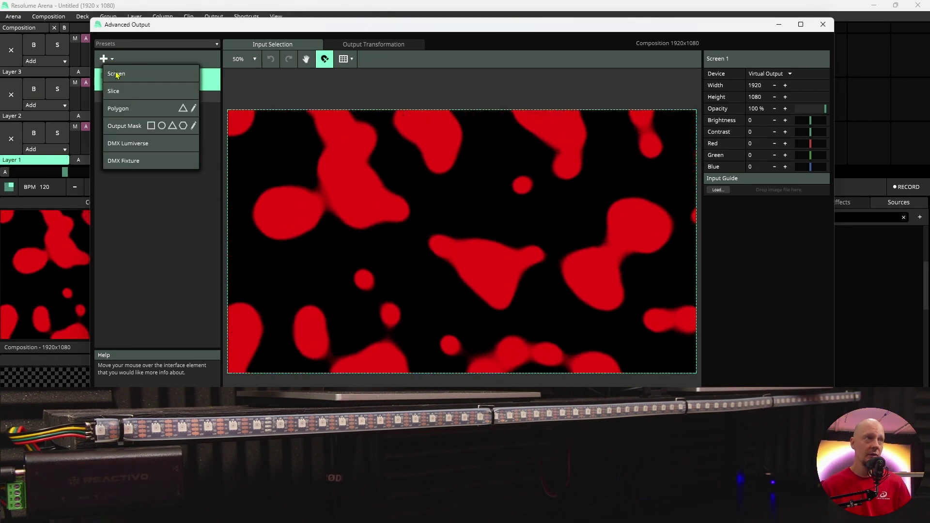
pyautogui.click(122, 144)
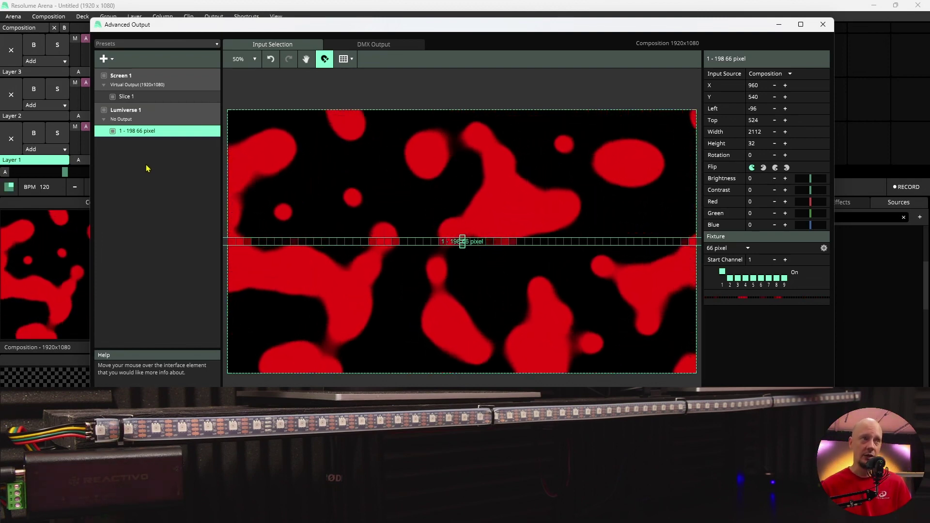
# Stretch the 66 pixel strip across the composition's full 1920-pixel width.
pyautogui.click(351, 244)
pyautogui.click(353, 242)
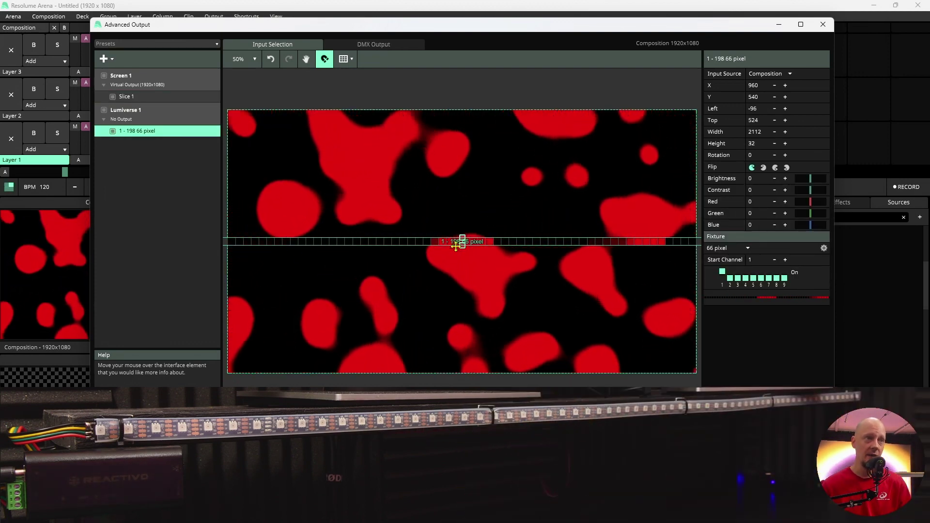
pyautogui.scroll(-1, 524, 246)
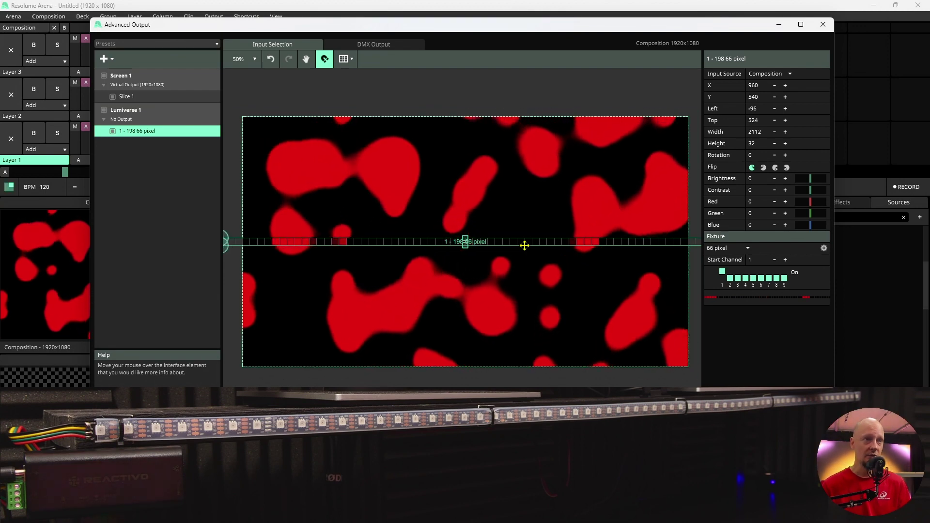
pyautogui.scroll(-1, 525, 245)
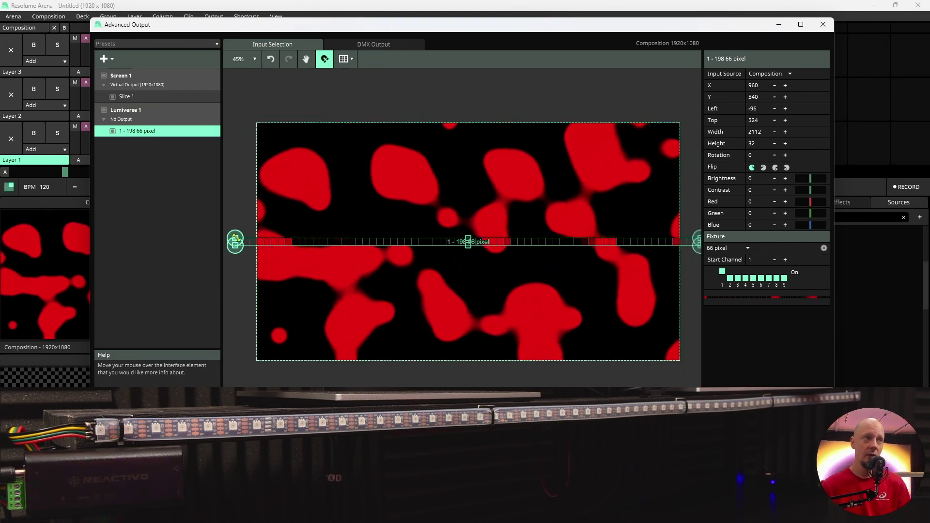
pyautogui.moveTo(235, 238); pyautogui.dragTo(256, 237)
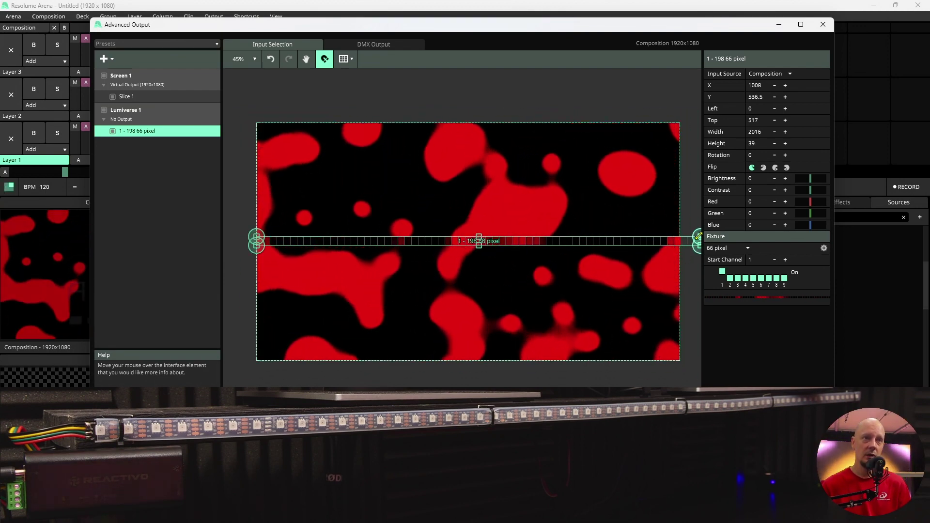
pyautogui.moveTo(698, 236); pyautogui.dragTo(680, 240)
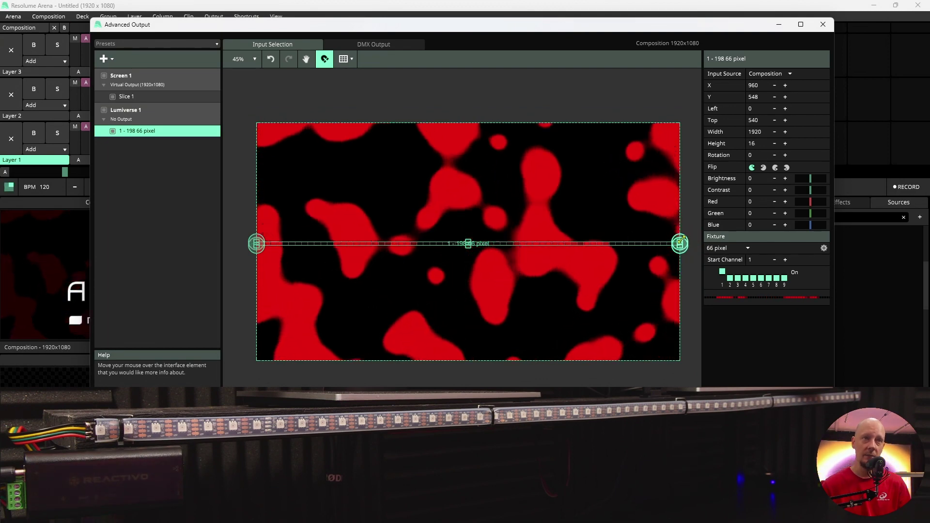
pyautogui.click(157, 121)
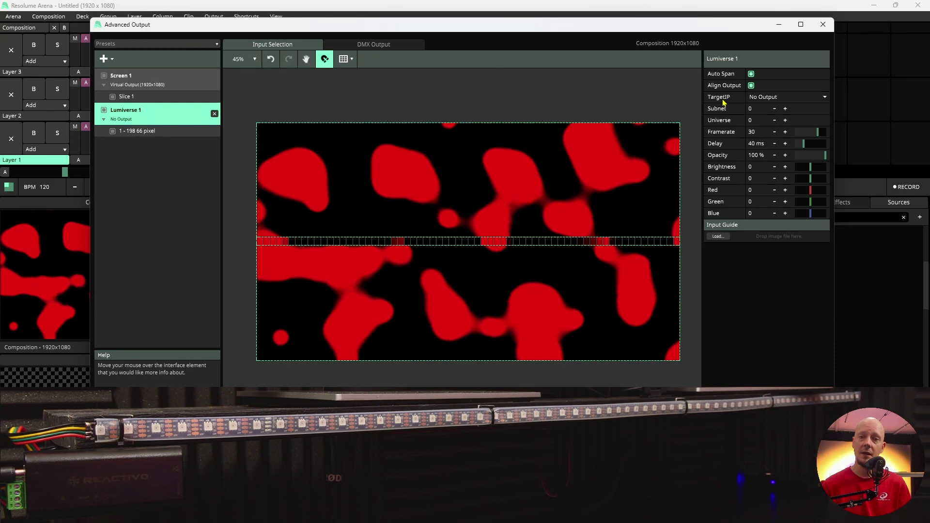
# Point Lumiverse 1 at the Reactivo controller by entering target IP 192.168.1.185.
pyautogui.click(777, 97)
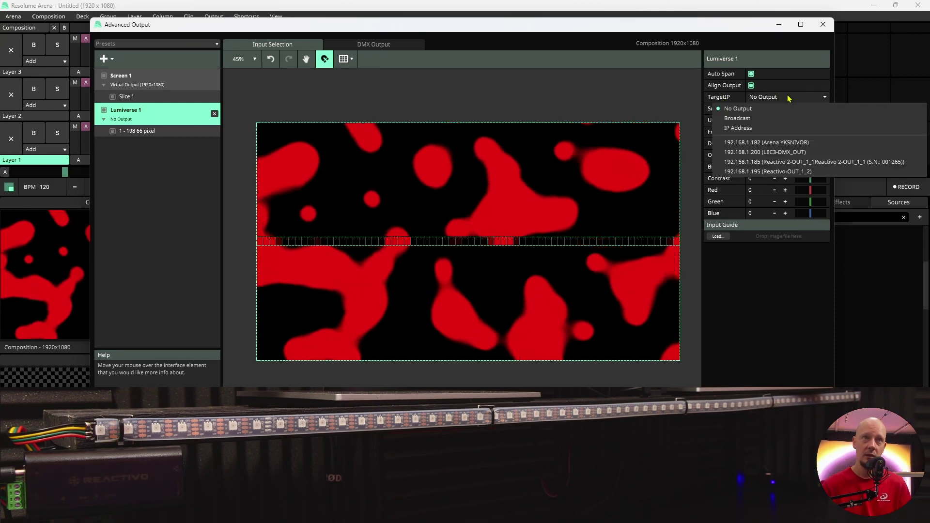
pyautogui.click(785, 164)
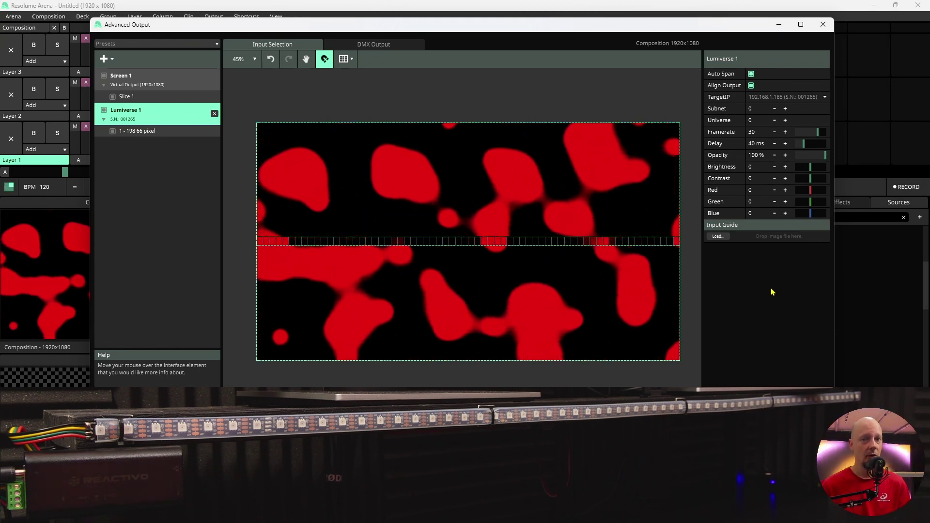
pyautogui.click(788, 97)
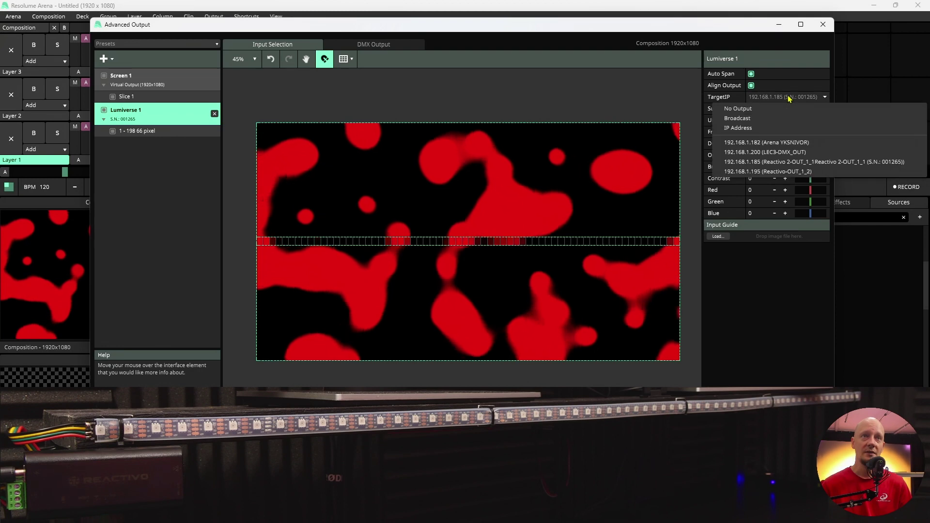
pyautogui.click(792, 130)
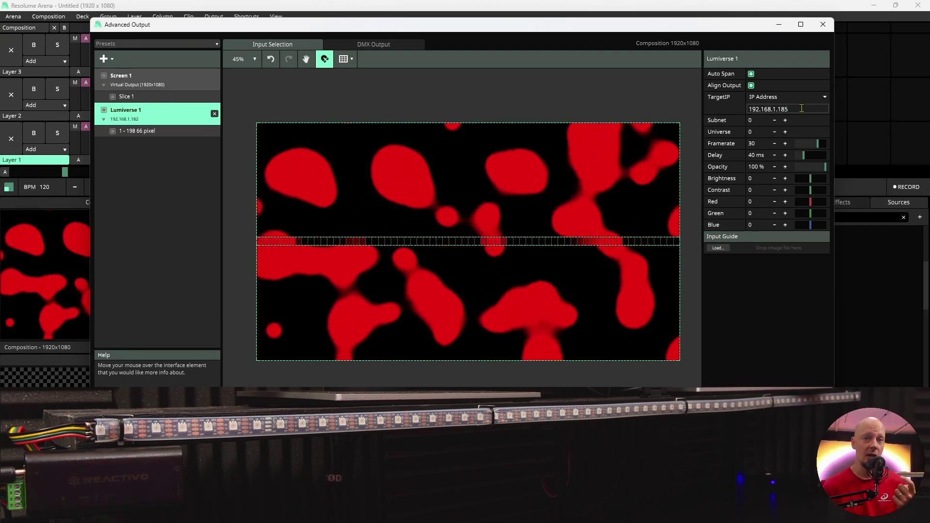
pyautogui.press('Return')
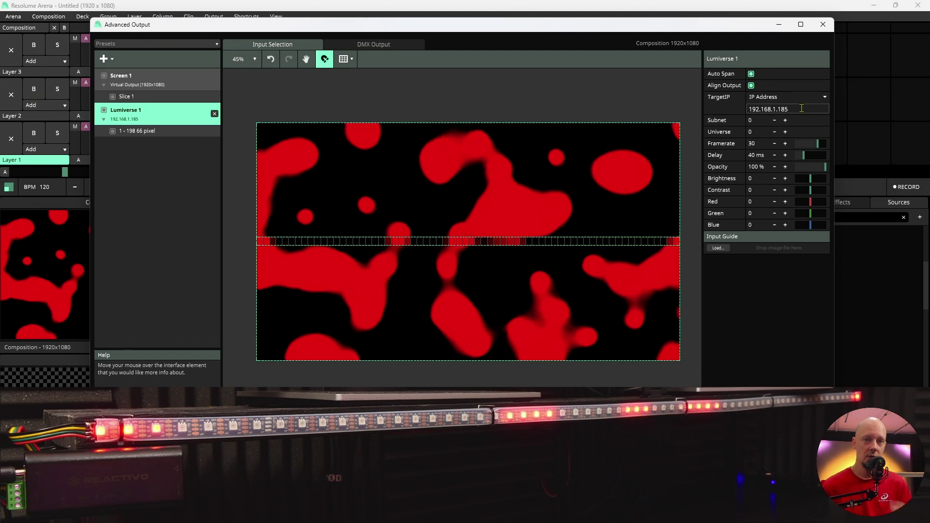